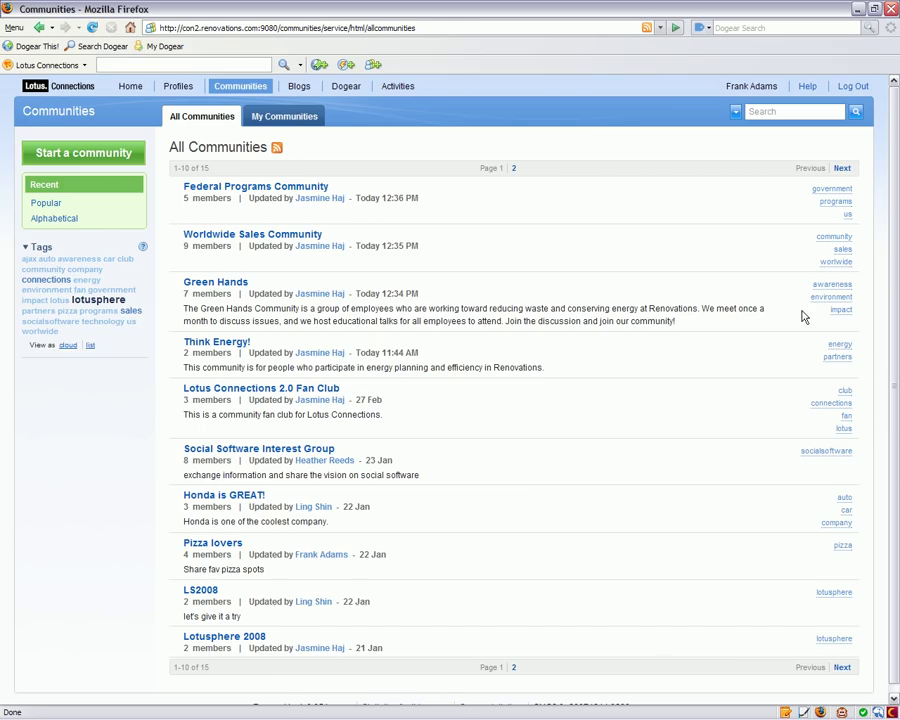
# Open the Green Hands community from the All Communities list
pyautogui.click(218, 288)
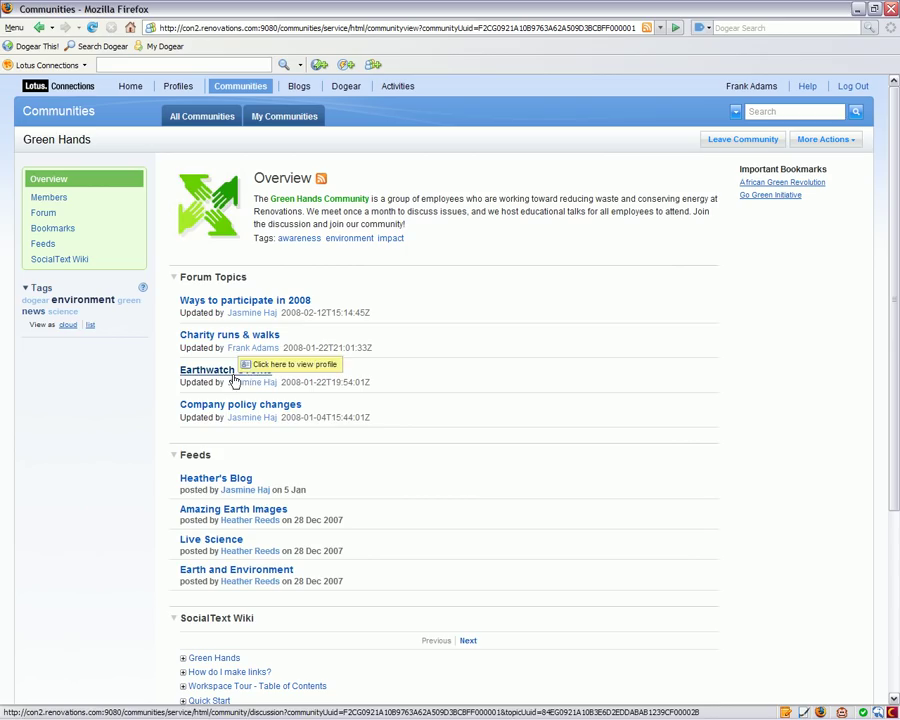
pyautogui.click(246, 301)
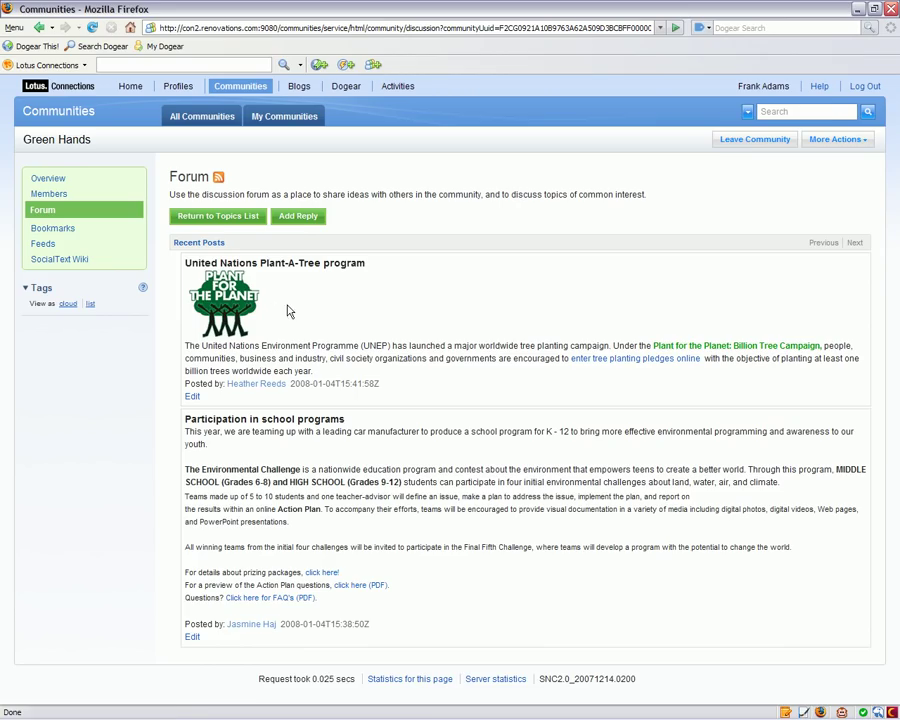
pyautogui.click(297, 218)
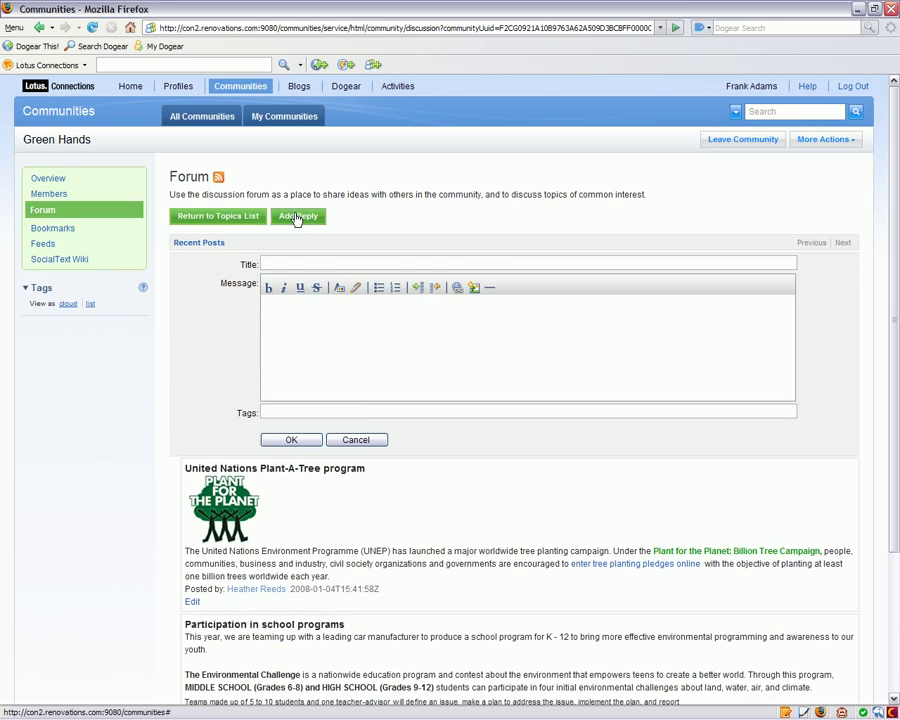
pyautogui.click(357, 440)
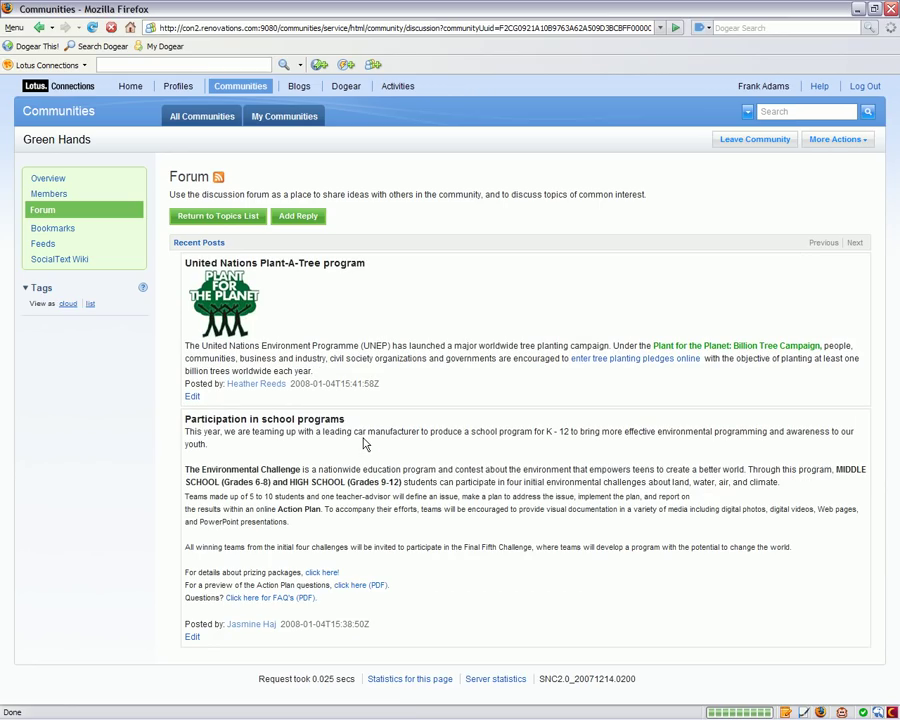
pyautogui.click(56, 179)
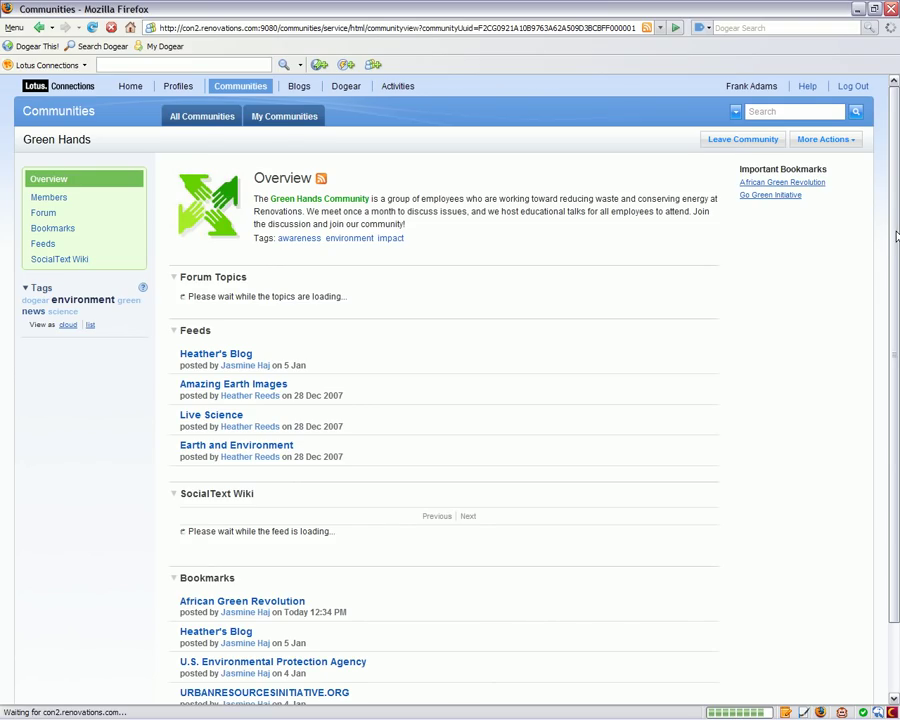
# View the Blossom Frog photo in Amazing Earth Images, then show the community's 10 bookmarks
pyautogui.moveTo(896, 236); pyautogui.dragTo(897, 420)
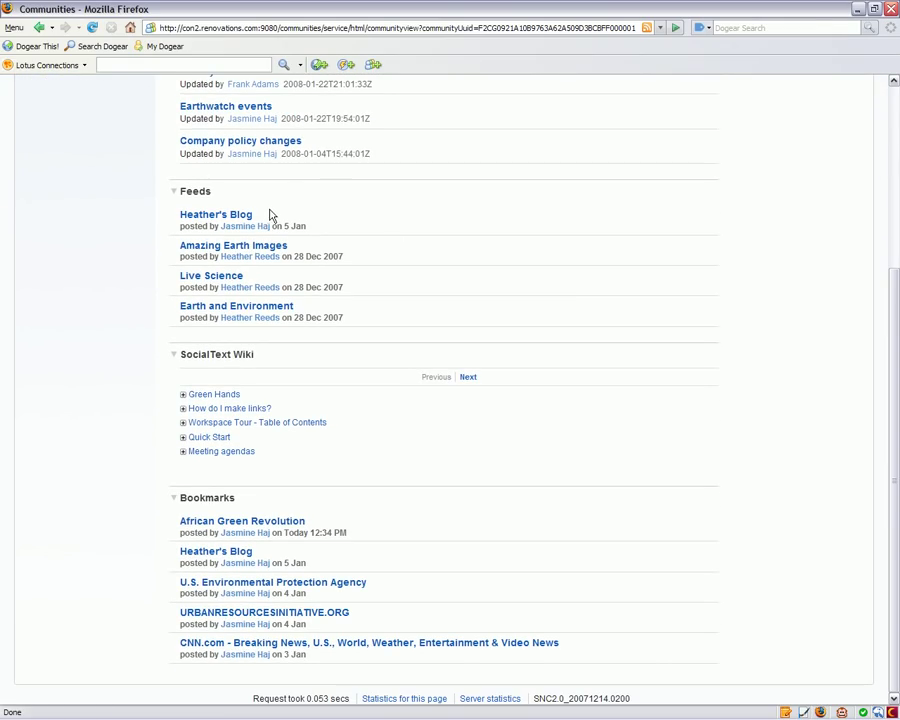
pyautogui.click(205, 248)
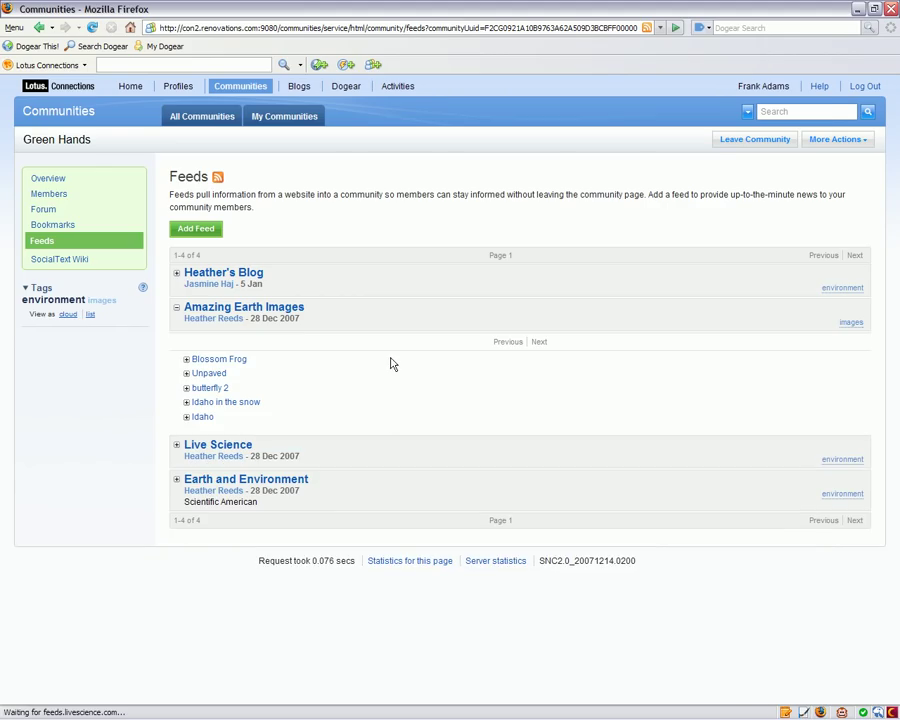
pyautogui.click(186, 360)
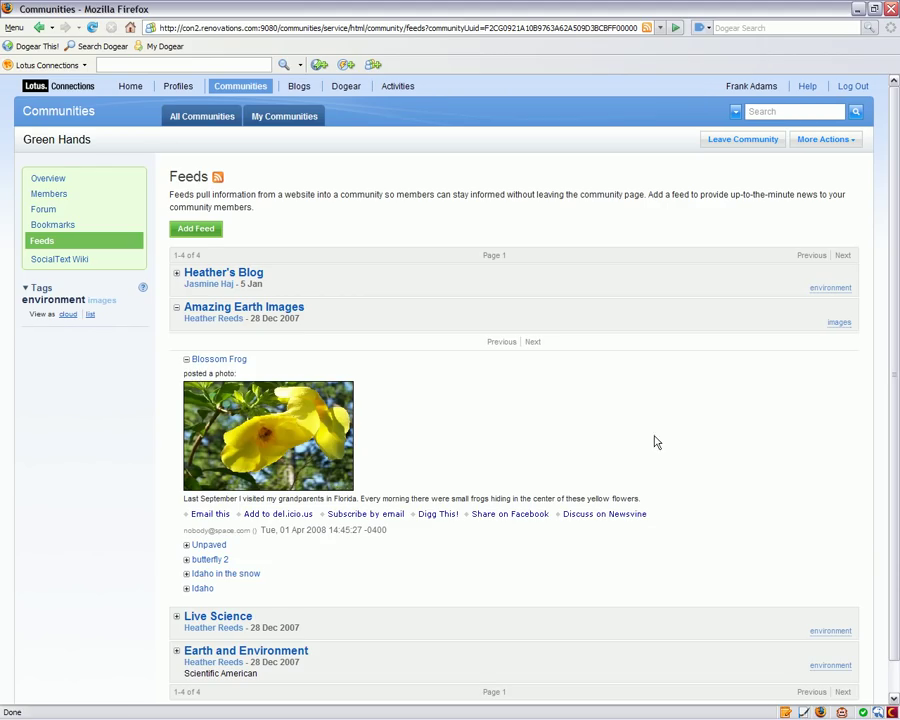
pyautogui.moveTo(895, 405); pyautogui.dragTo(895, 453)
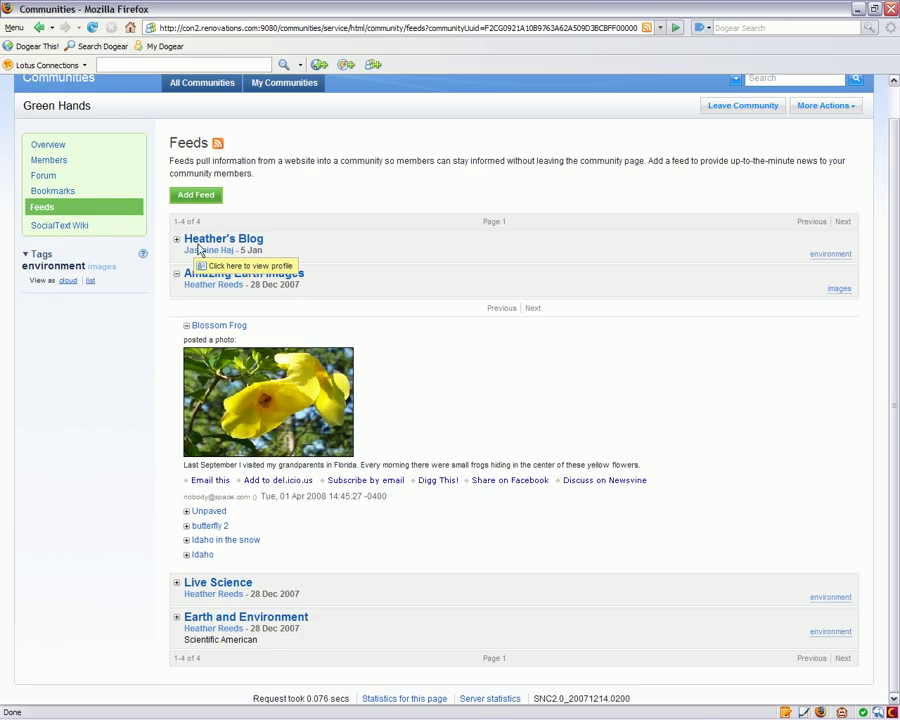
pyautogui.click(62, 197)
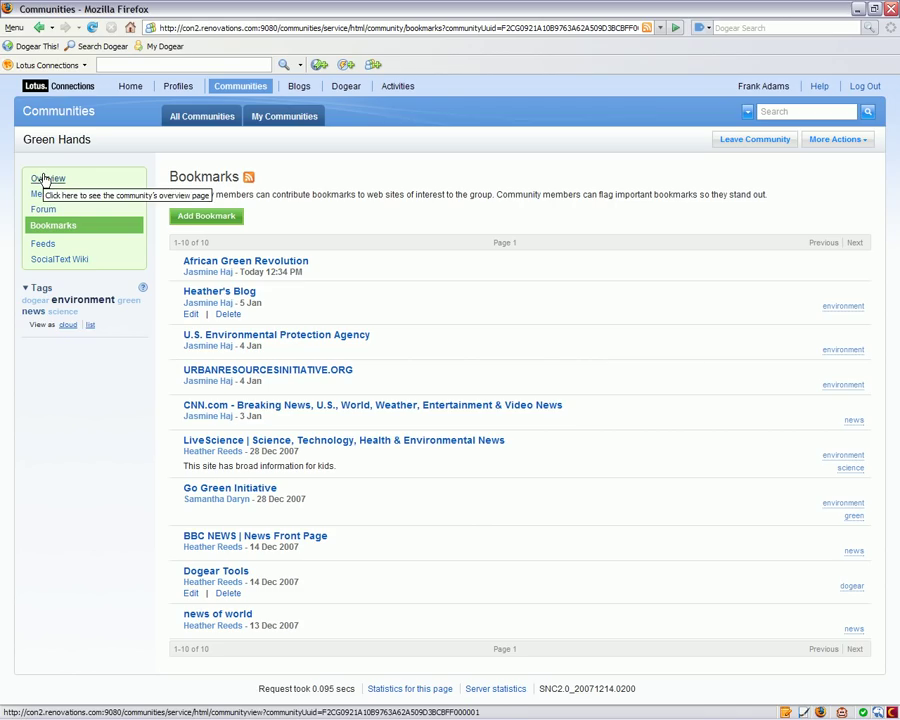
# Go back to the Green Hands Overview and scroll through its topics, wiki pages and bookmarks
pyautogui.click(43, 179)
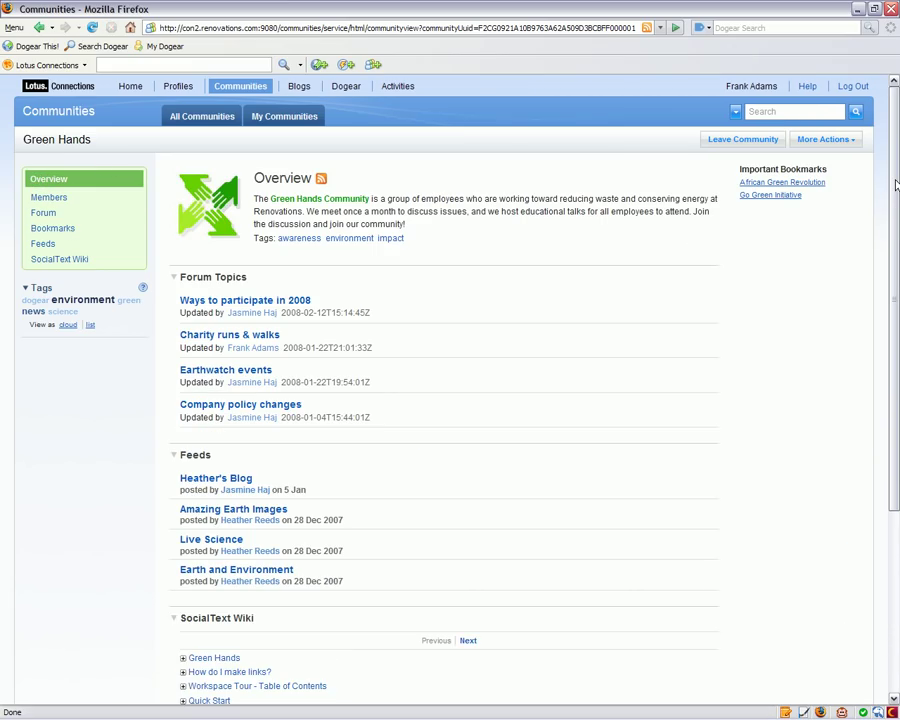
pyautogui.moveTo(896, 184); pyautogui.dragTo(896, 189)
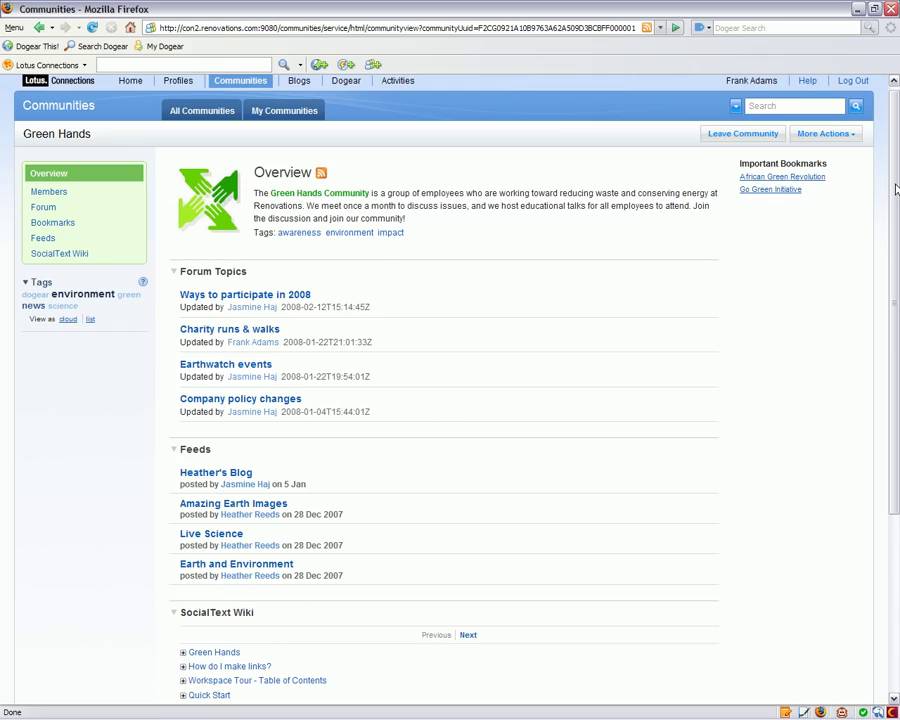
pyautogui.moveTo(896, 188); pyautogui.dragTo(896, 366)
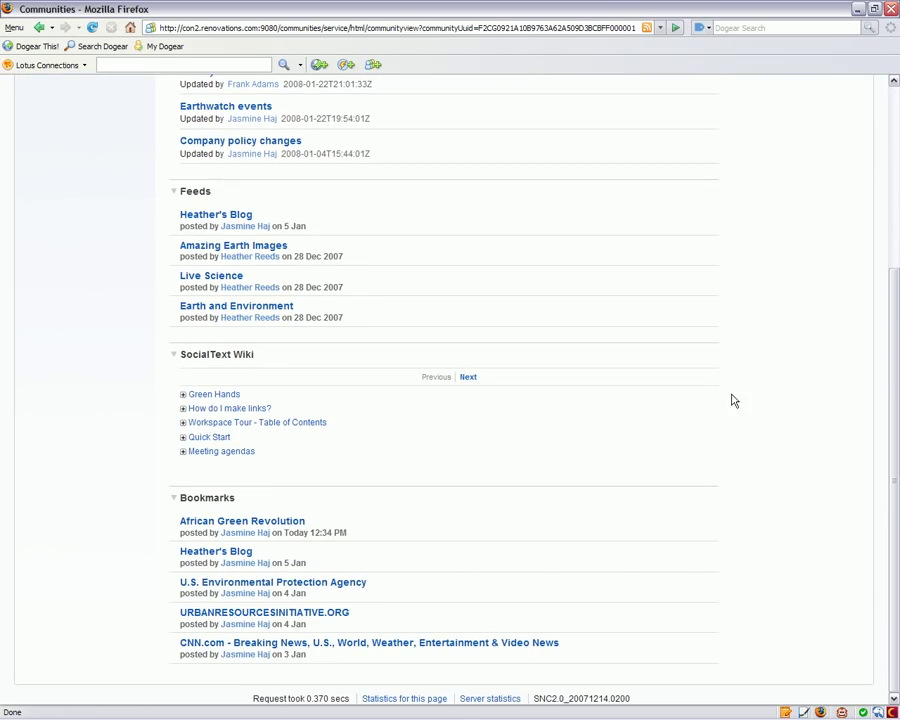
# Expand the Green Hands SocialText Wiki entry and scroll through its welcome page content
pyautogui.click(183, 396)
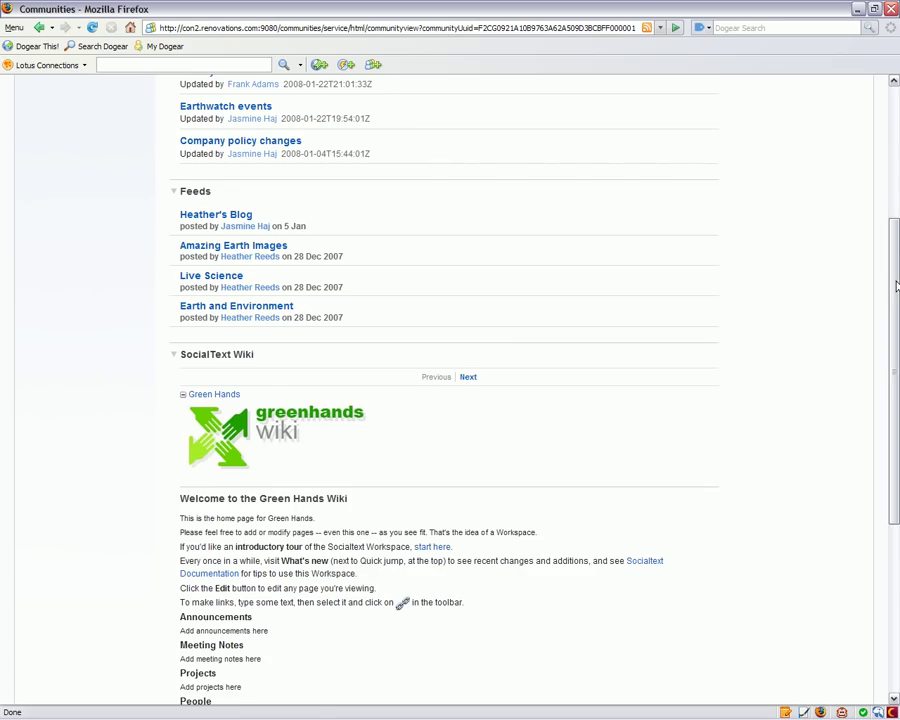
pyautogui.moveTo(897, 285); pyautogui.dragTo(895, 370)
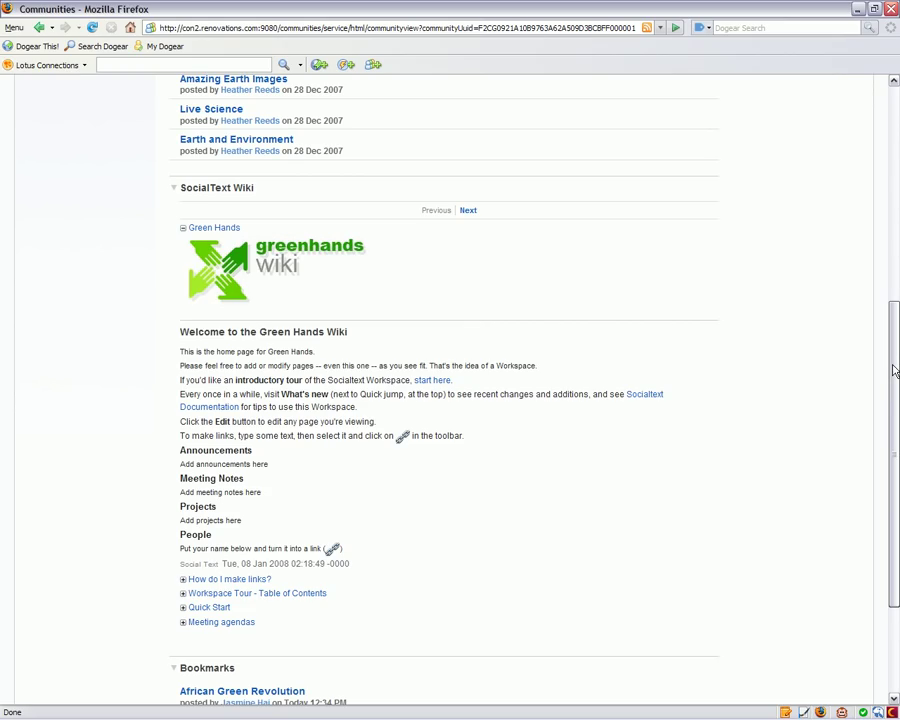
pyautogui.moveTo(895, 370); pyautogui.dragTo(897, 157)
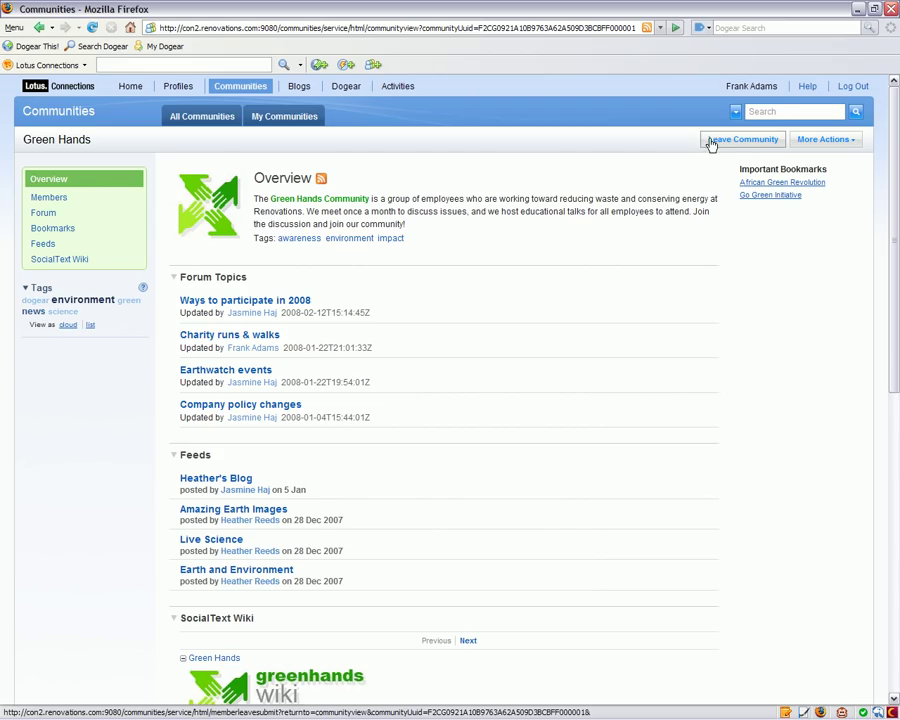
pyautogui.moveTo(896, 145); pyautogui.dragTo(896, 328)
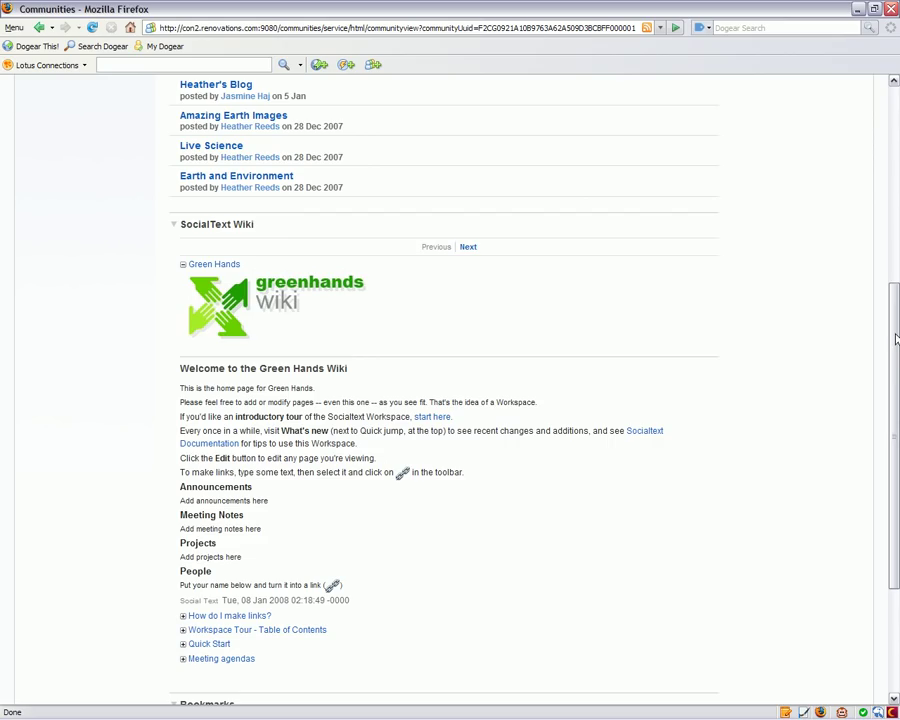
pyautogui.moveTo(896, 340); pyautogui.dragTo(885, 125)
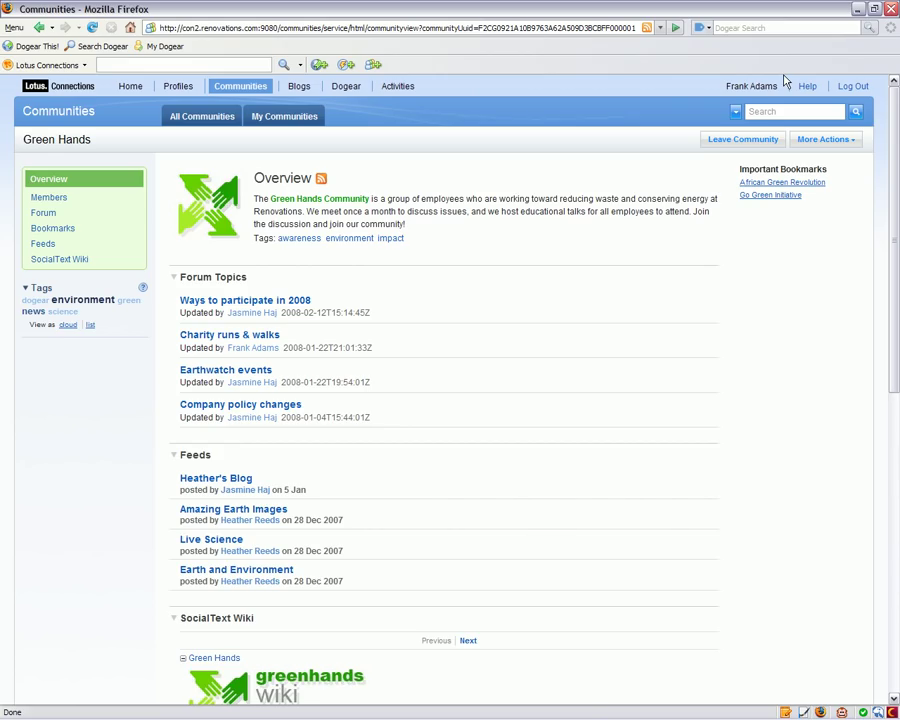
# Start a Green Hands Broadcast Chat with the topic 'Who's going to the talk today?'
pyautogui.click(858, 12)
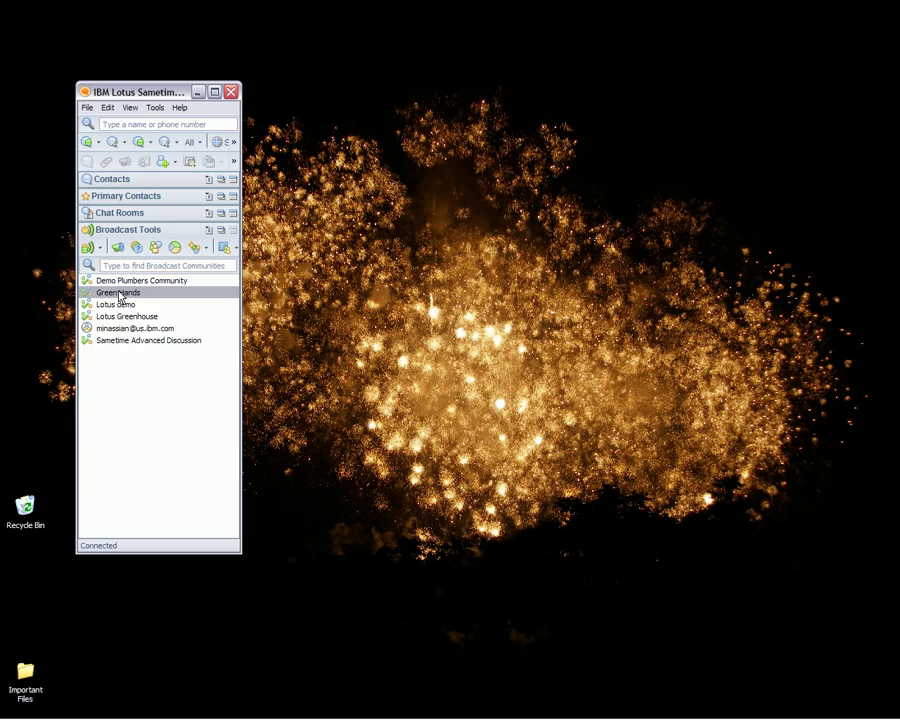
pyautogui.doubleClick(119, 297)
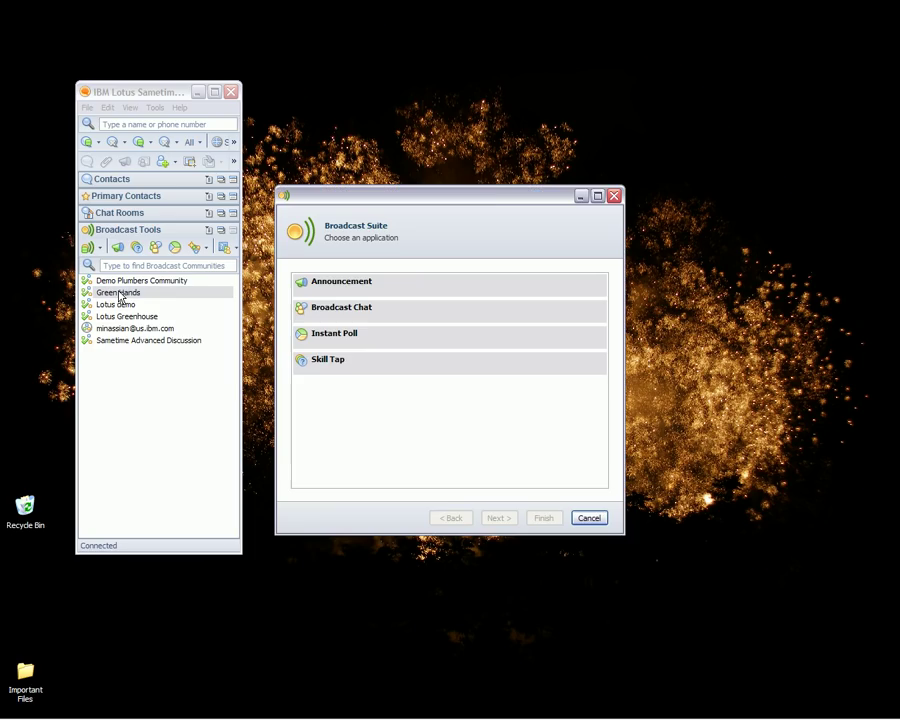
pyautogui.click(378, 312)
pyautogui.click(497, 518)
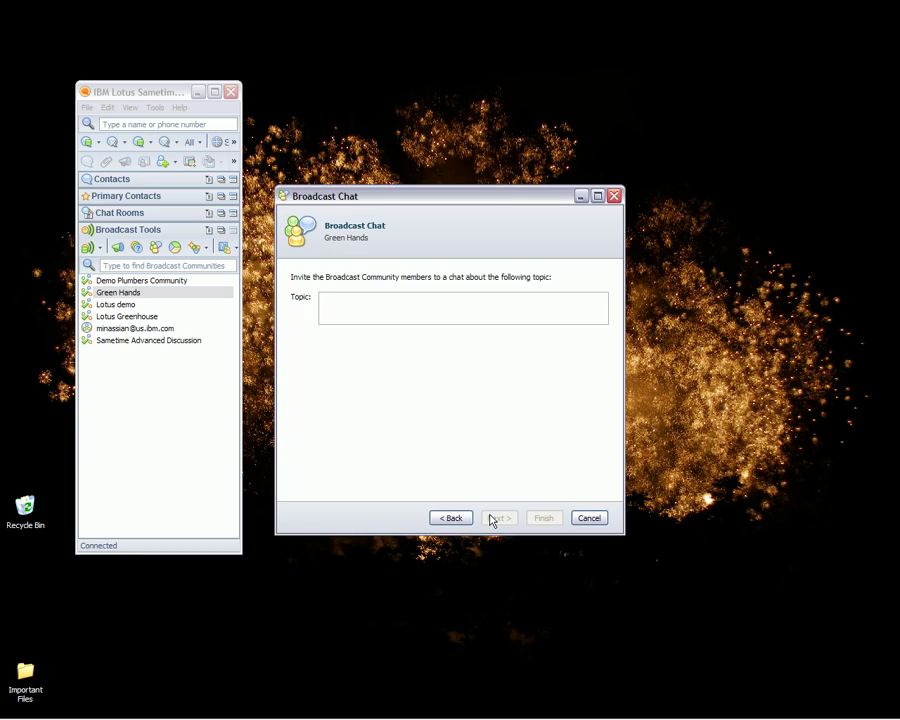
pyautogui.write("Who's going to the talk today?")
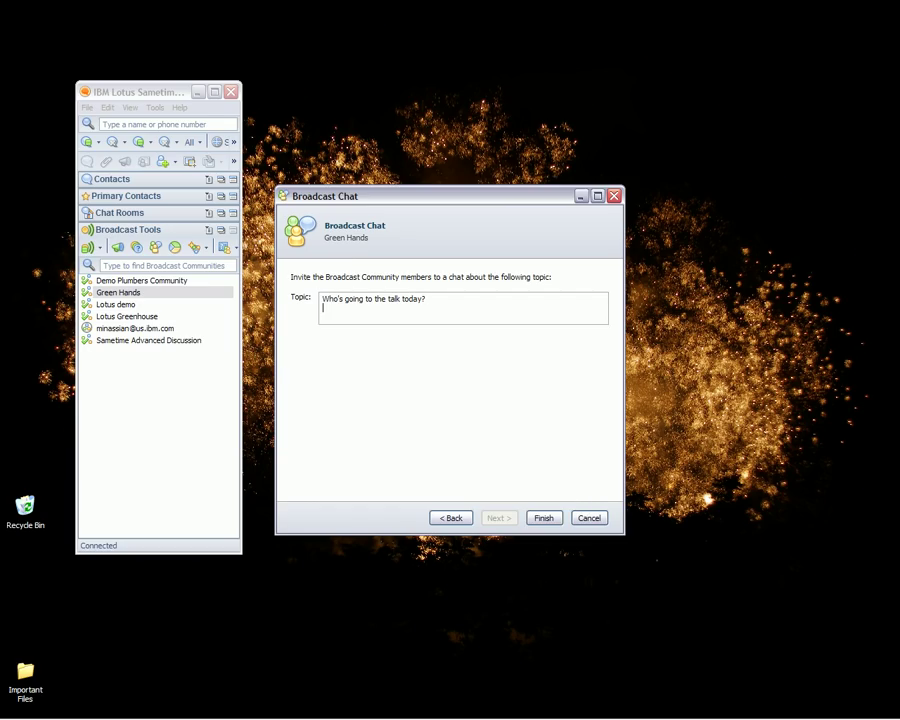
# Launch the broadcast chat and add it to the community forum tagged 'demo chat'
pyautogui.click(543, 517)
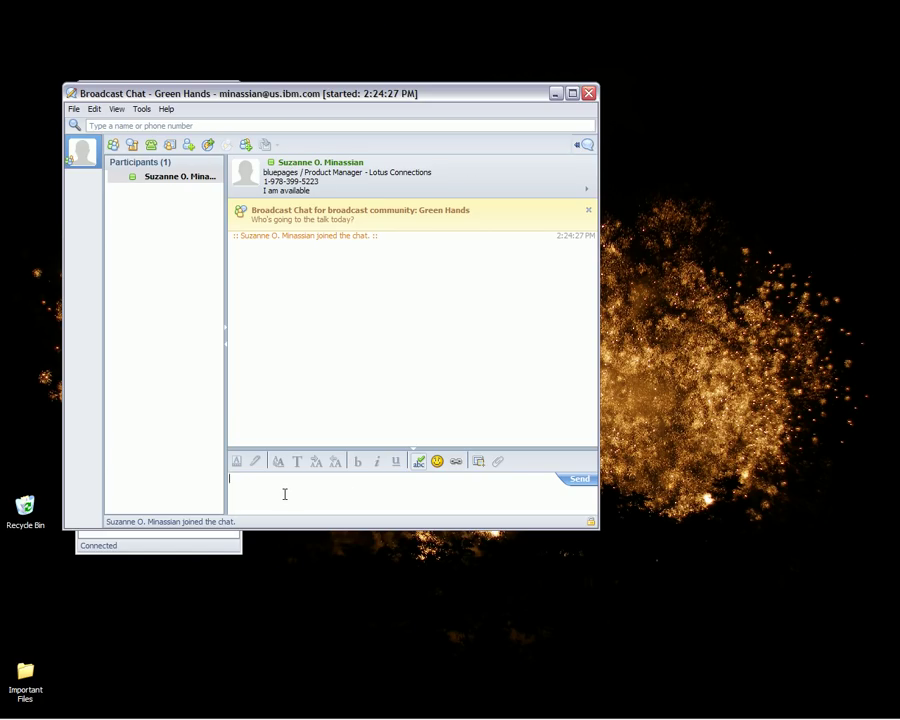
pyautogui.click(246, 145)
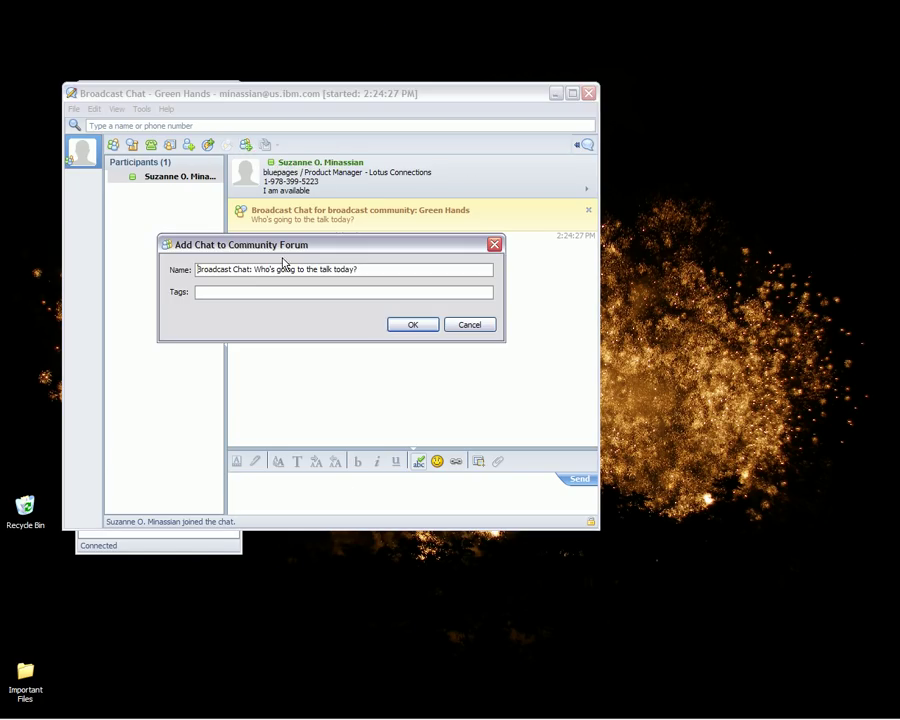
pyautogui.click(281, 291)
pyautogui.write('demo chat')
pyautogui.click(413, 327)
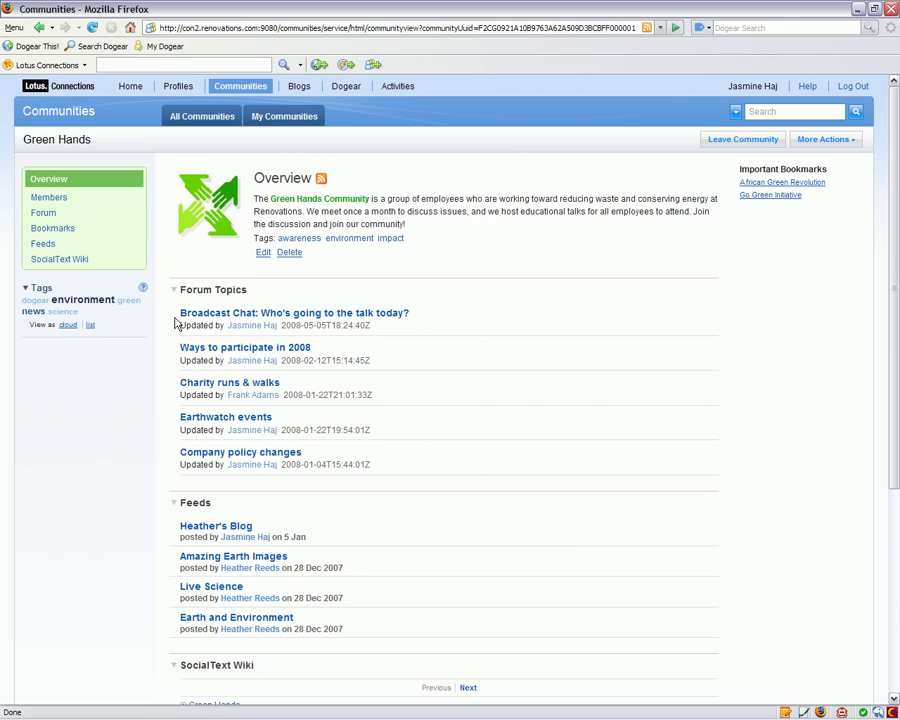
# Open the 'Broadcast Chat: Who's going to the talk today?' forum topic, then return to Overview
pyautogui.click(392, 318)
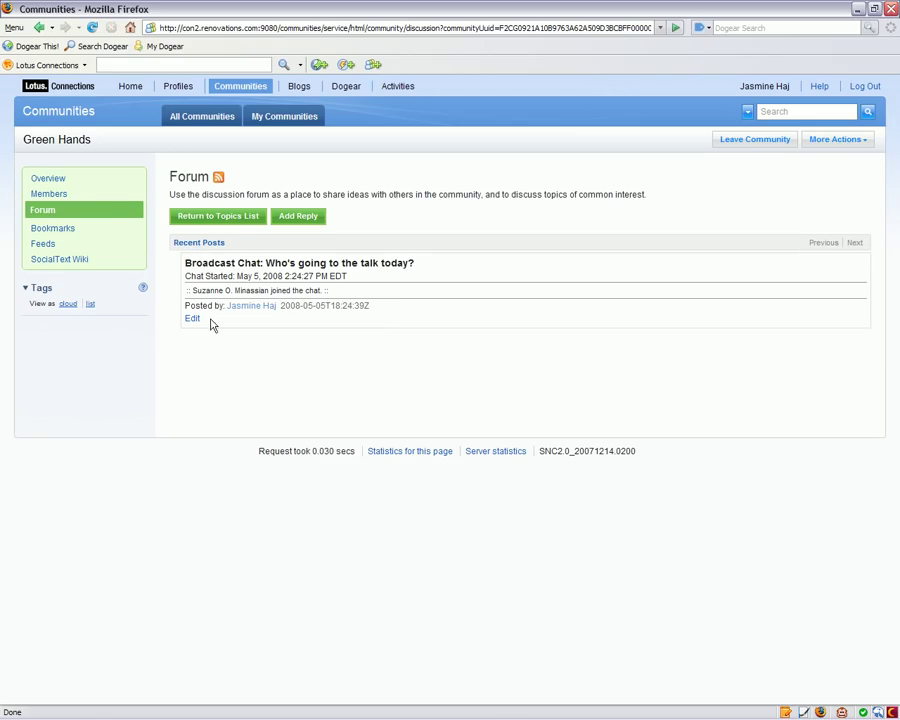
pyautogui.click(44, 181)
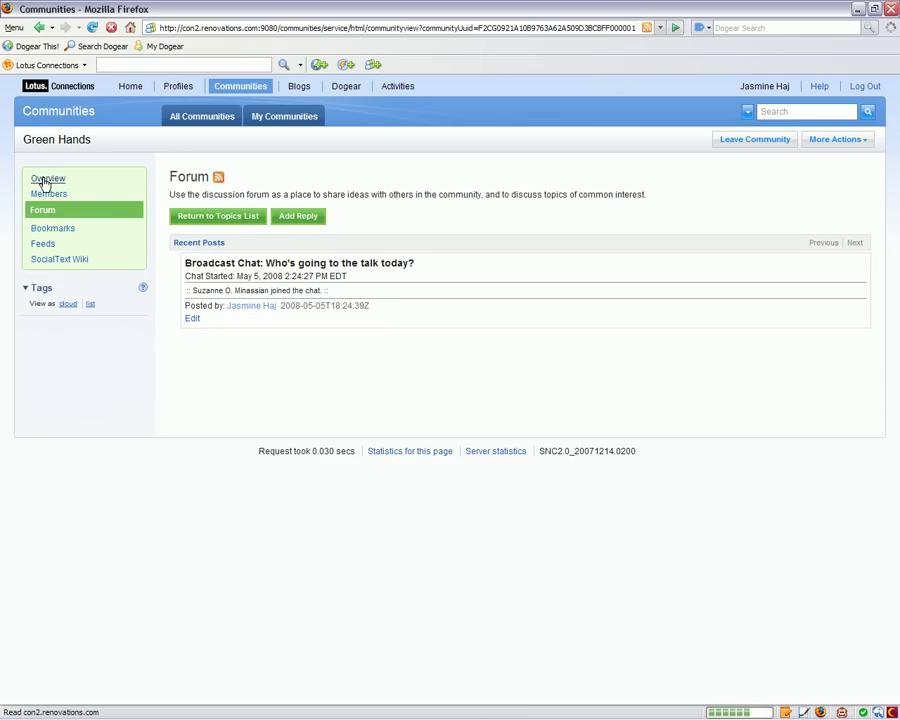